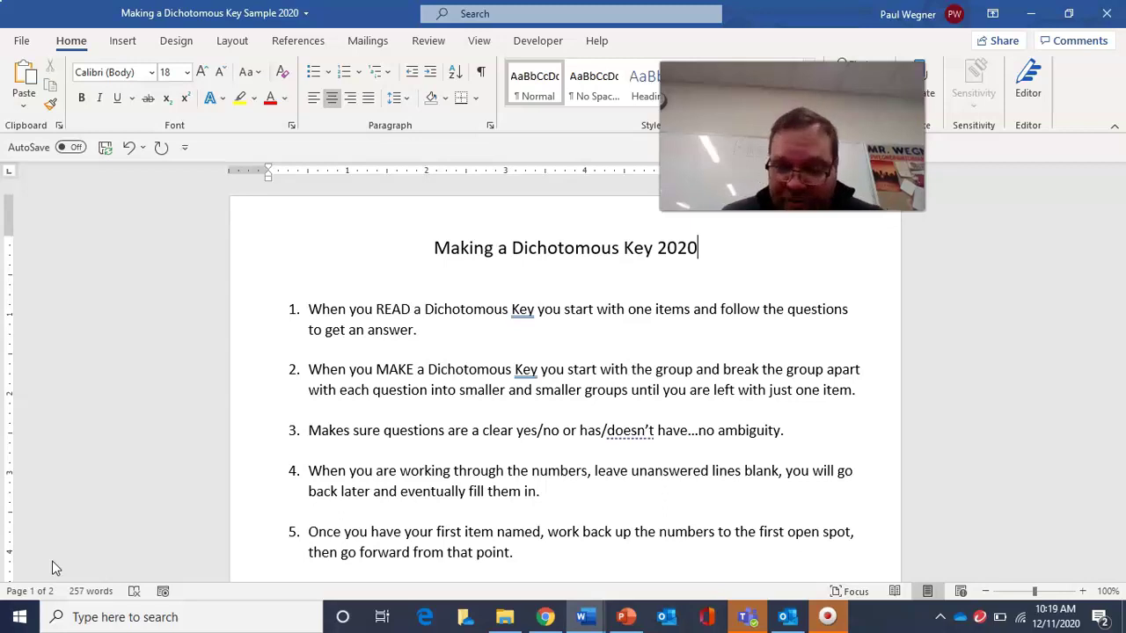
key("Down")
key("Down")
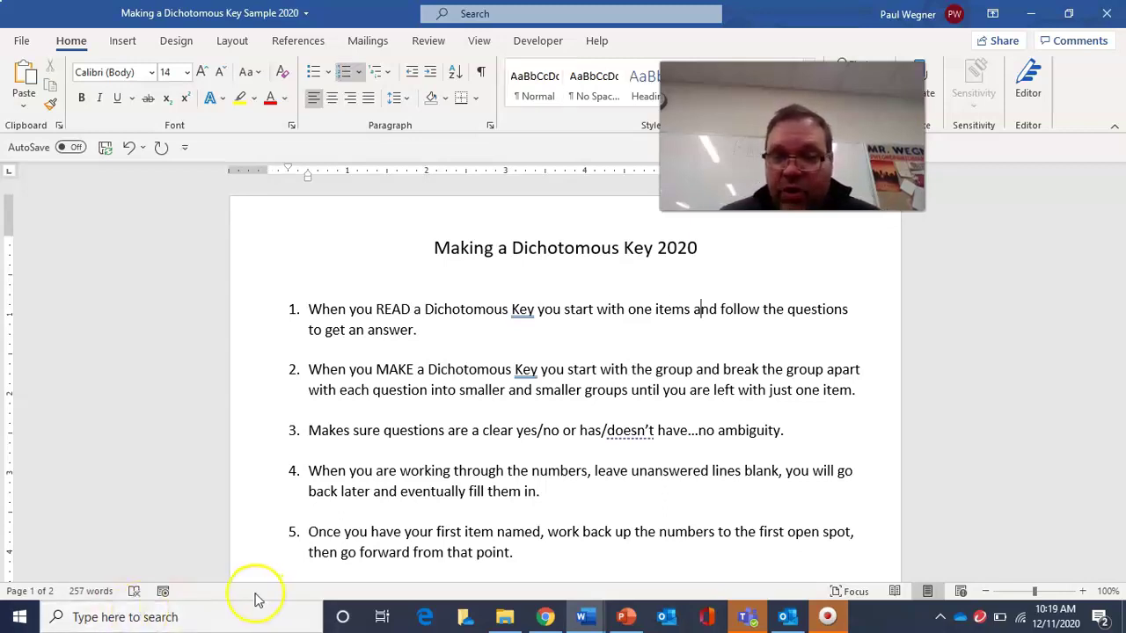
key("Down")
key("Down")
key("Down")
key("Down")
key("Down")
key("Down")
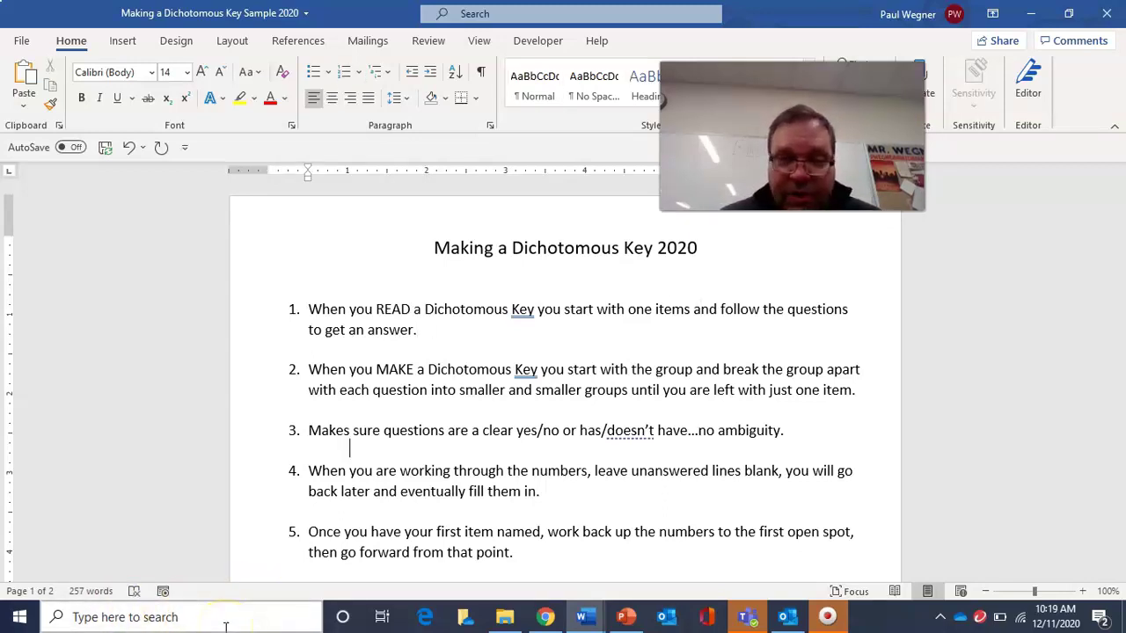
key("Down")
key("Down")
key("Down")
key("Down")
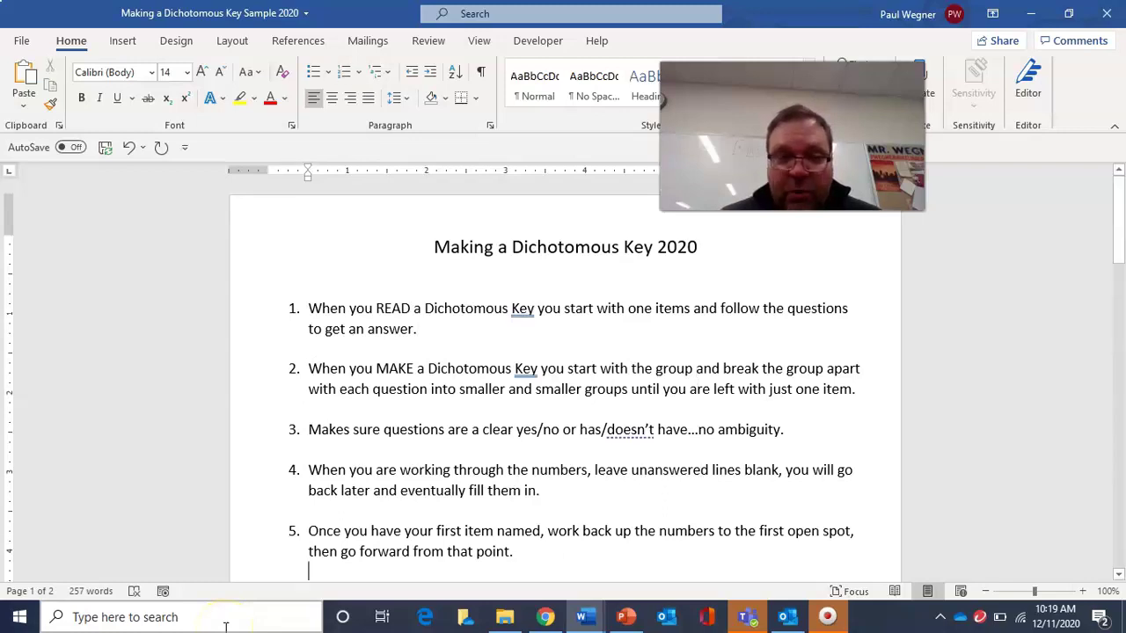
key("End")
key("Down")
key("Down")
key("Down")
key("Down")
key("Down")
key("Down")
key("Down")
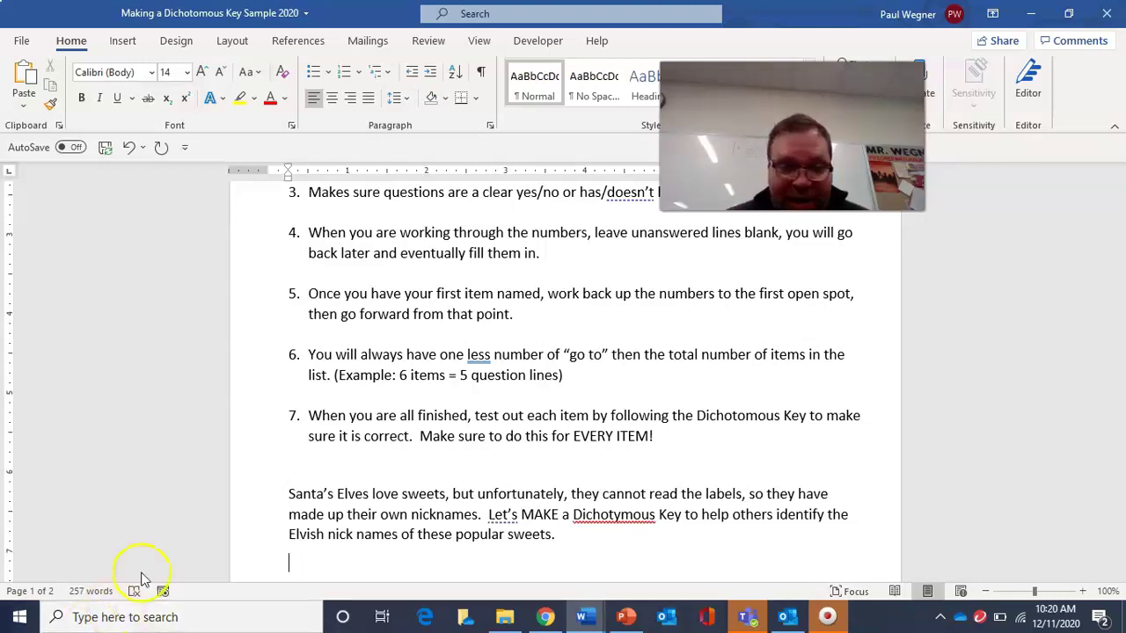
Step: Change 'Dichotymous' to 'Dichotomous' in the elves paragraph and scroll down to the Elf Cany Nicknames key
left_click(621, 517)
key("BackSpace")
type("o")
left_click(646, 534)
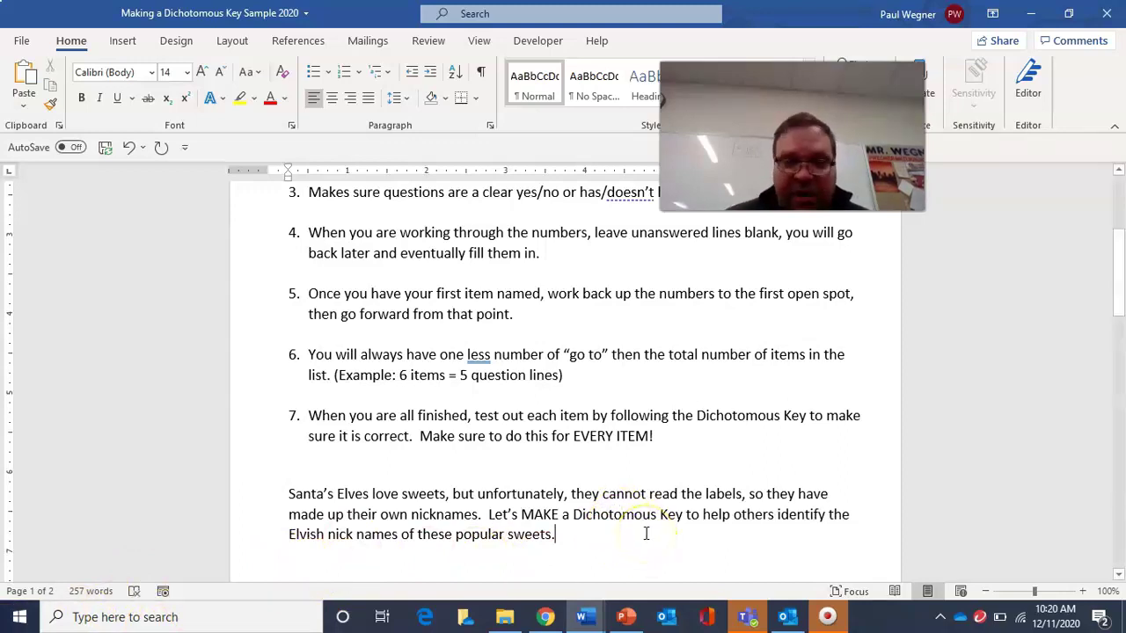
scroll(644, 533, "down", 8)
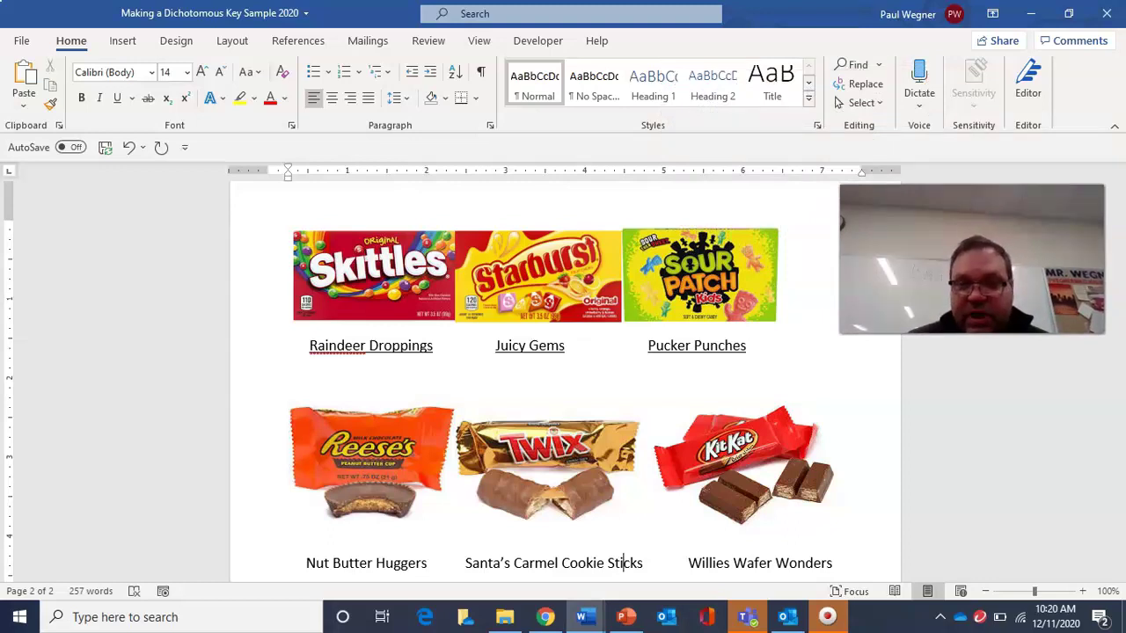
key("Down")
key("Down")
key("Down")
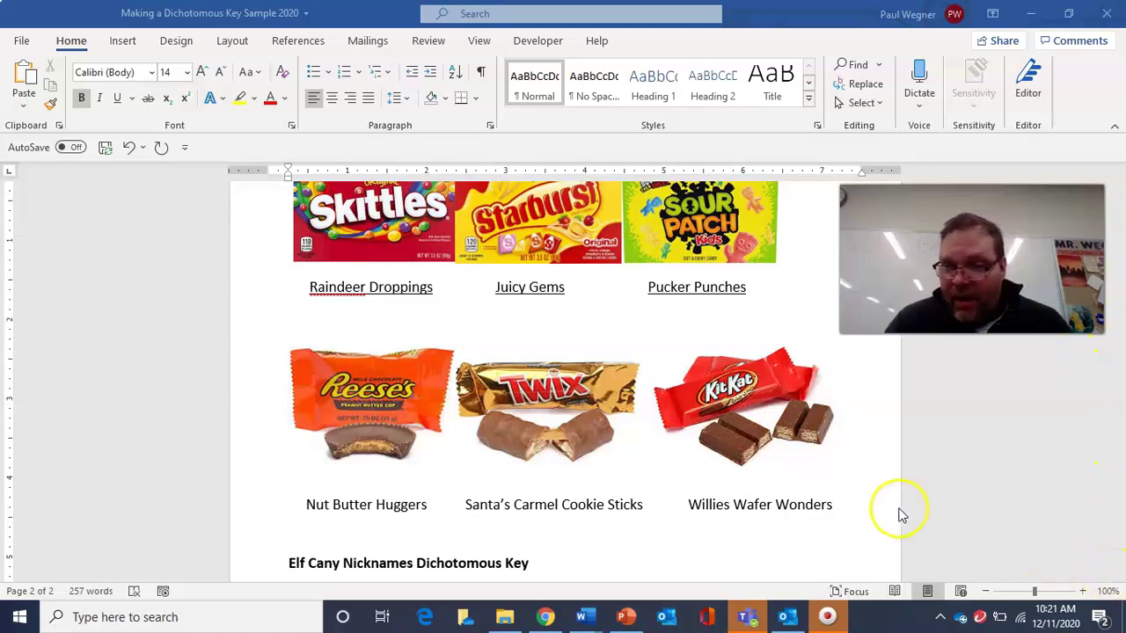
Step: Paste a 'b. Candy…Go to' line below line 1a of the key
left_click(717, 490)
key("Down")
key("Down")
key("Down")
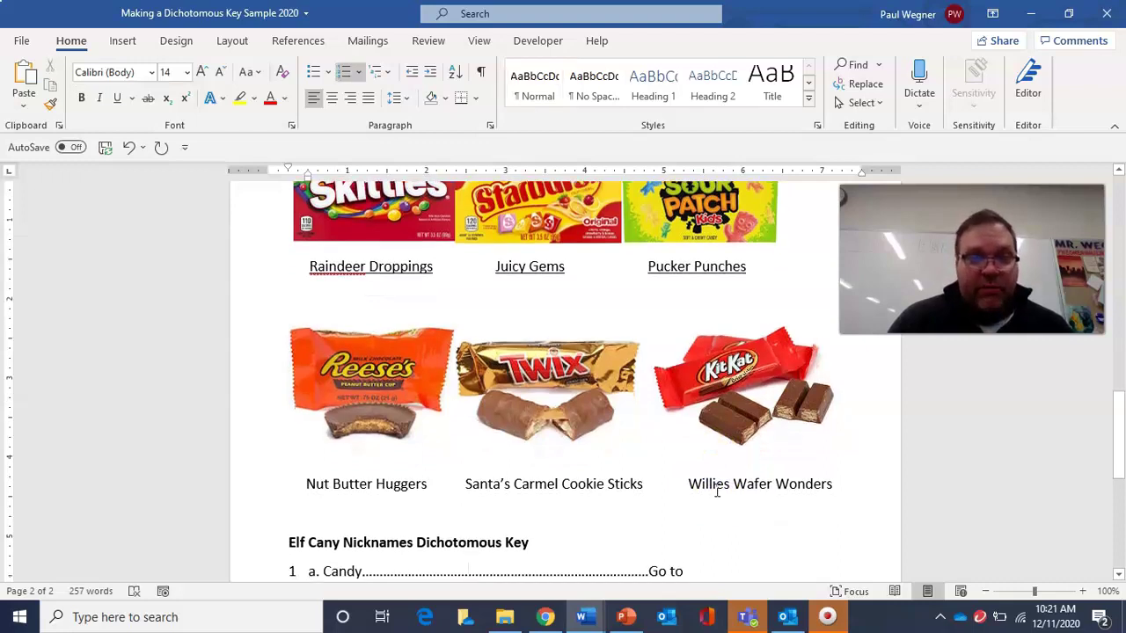
key("Down")
type("Candy\tGo to")
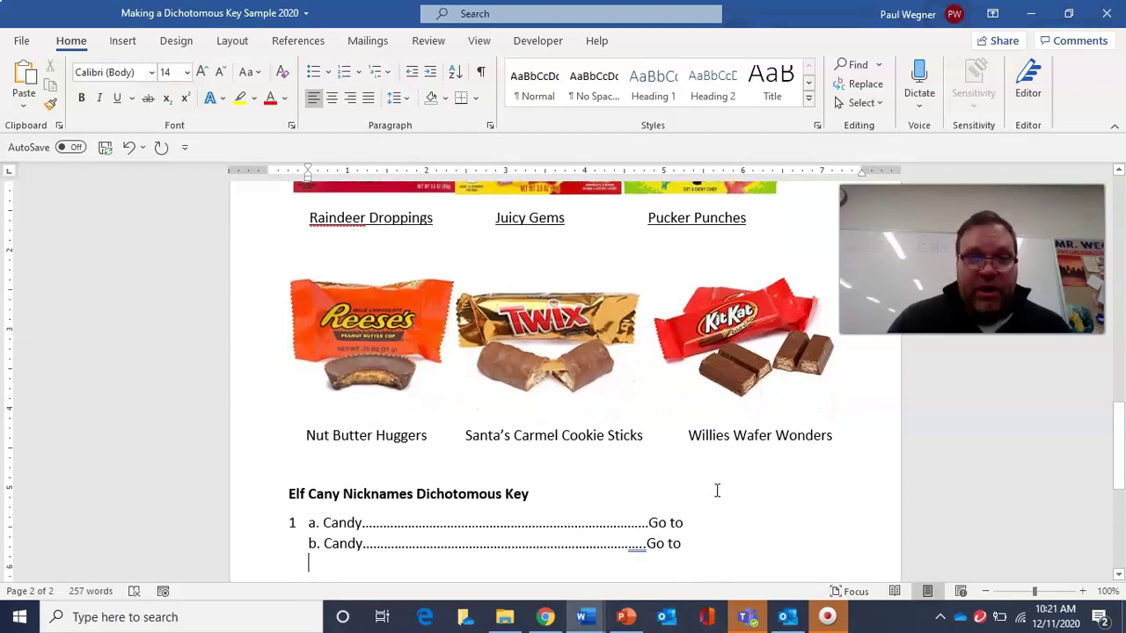
key("BackSpace")
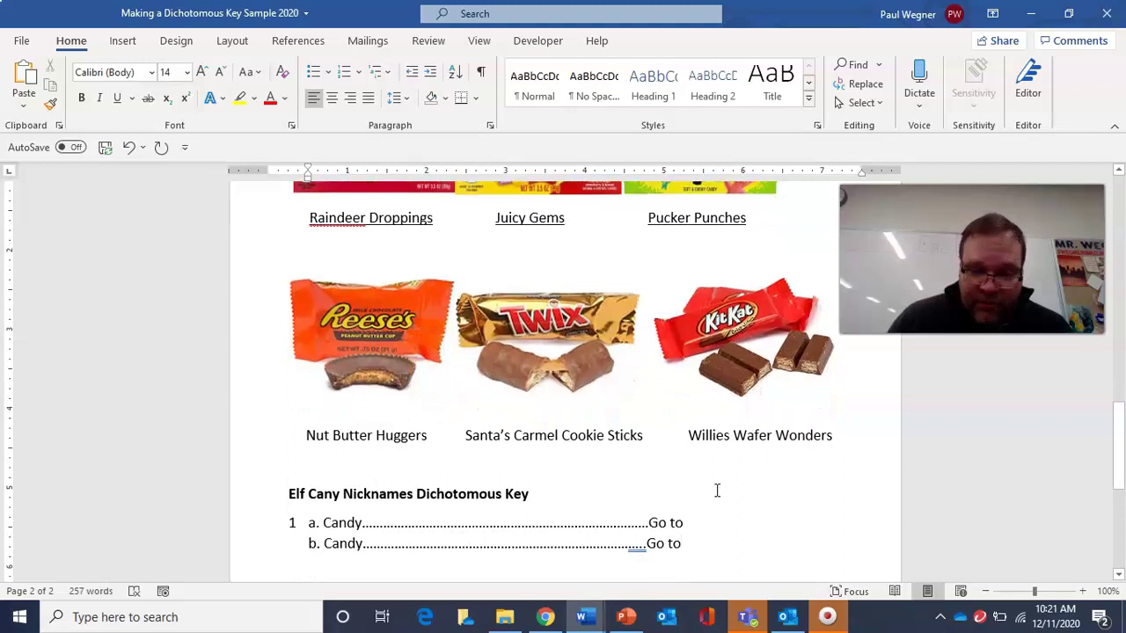
key("Up")
key("Left")
key("Left")
key("Left")
key("Left")
key("Left")
key("Left")
key("Left")
key("Left")
key("Left")
key("Left")
key("Left")
key("Left")
key("Left")
key("Left")
key("Left")
key("Left")
key("Left")
key("Left")
key("Left")
key("Left")
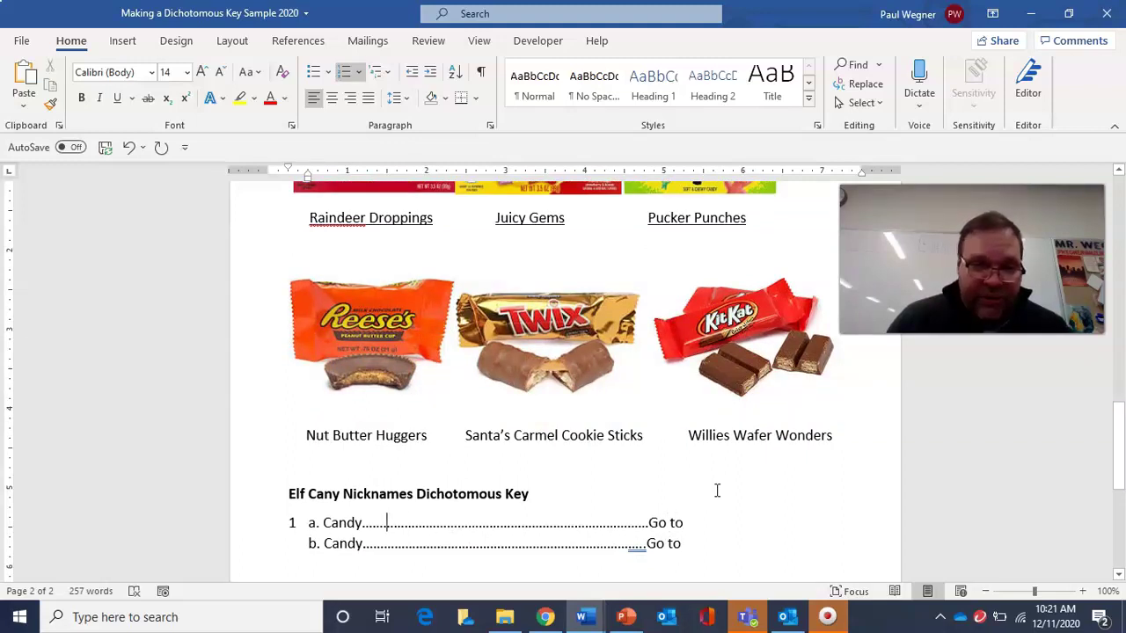
Step: Add 'has chocolate' to line 1a and 'does not have chocolate' to line 1b after Candy
type("has chol")
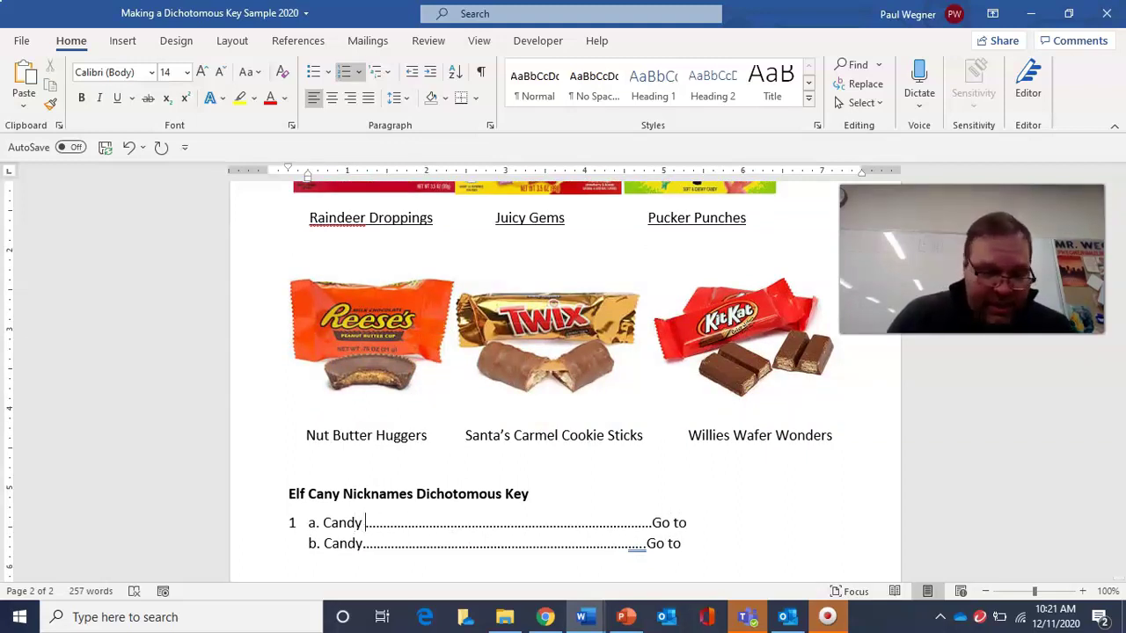
key("BackSpace")
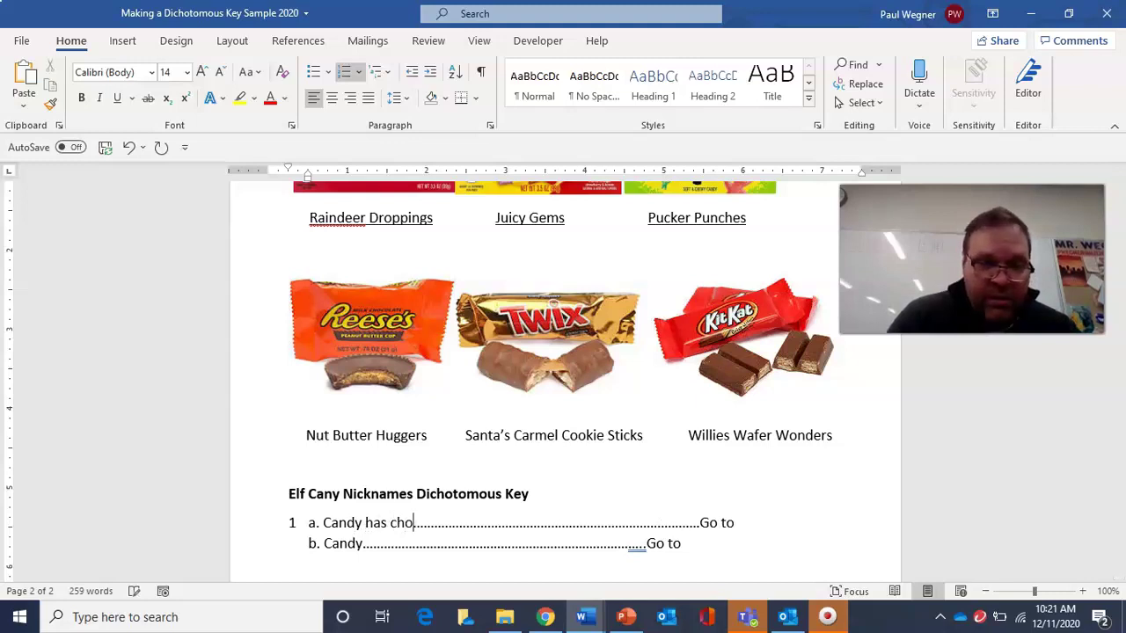
type("colate")
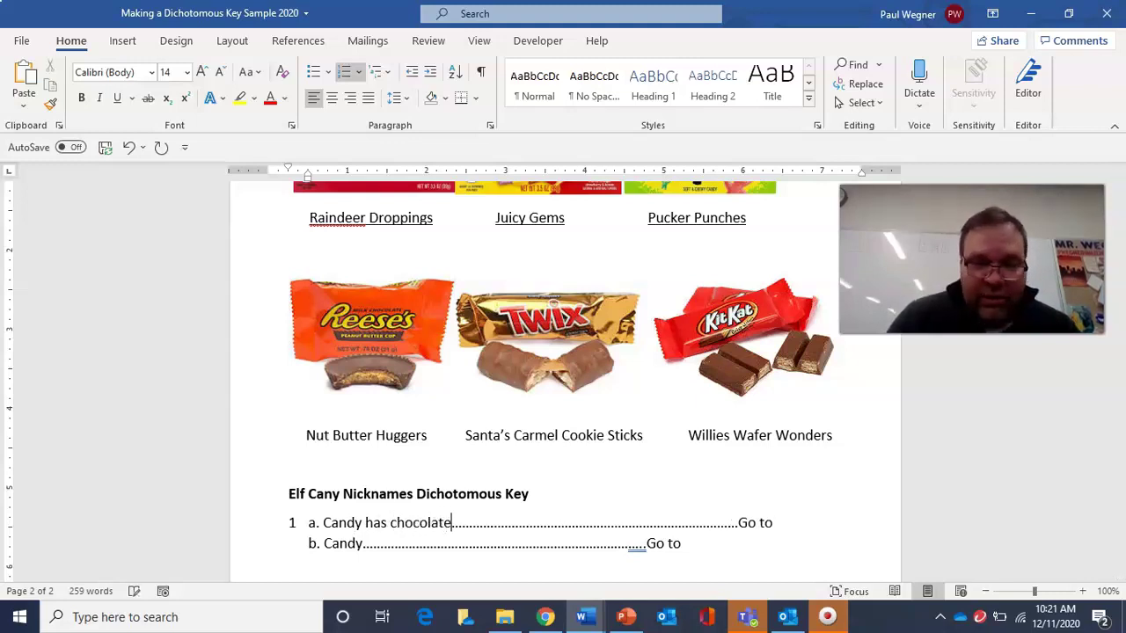
left_click(361, 546)
type("does")
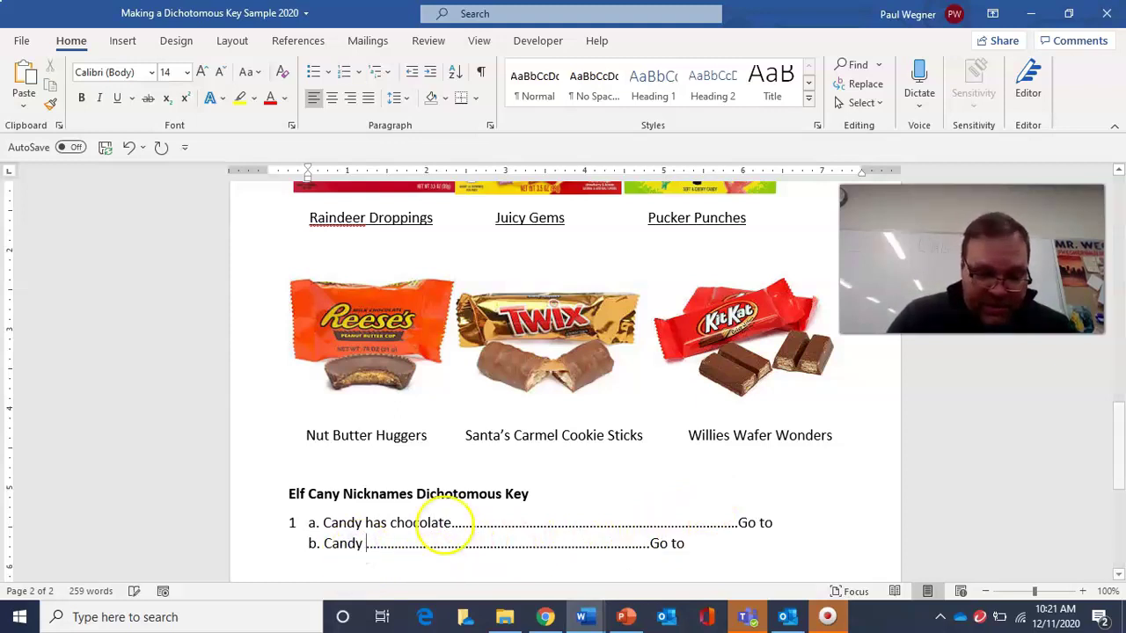
type(" not have choc")
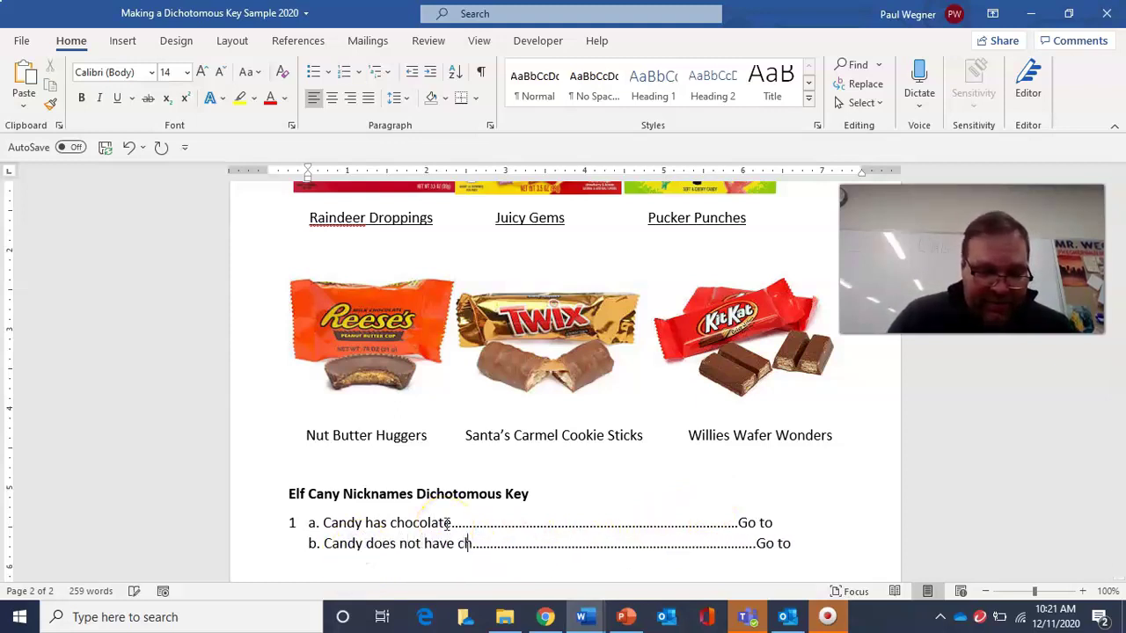
type("olate")
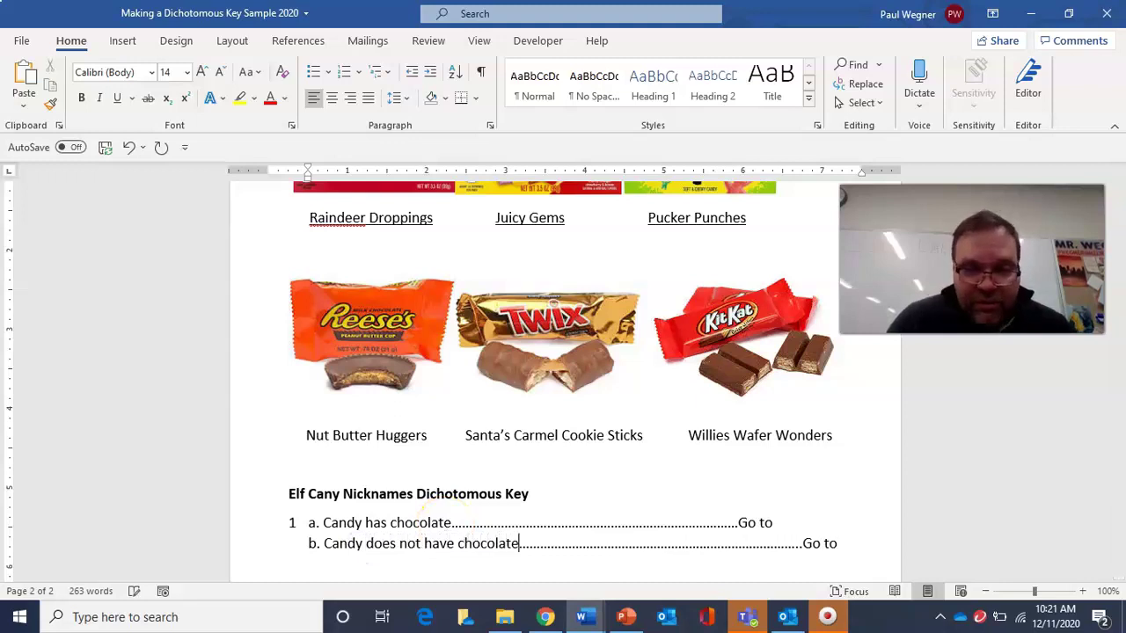
Step: Even out the dot leaders on lines 1a and 1b and make 1a end 'Go to 2'
left_click(589, 524)
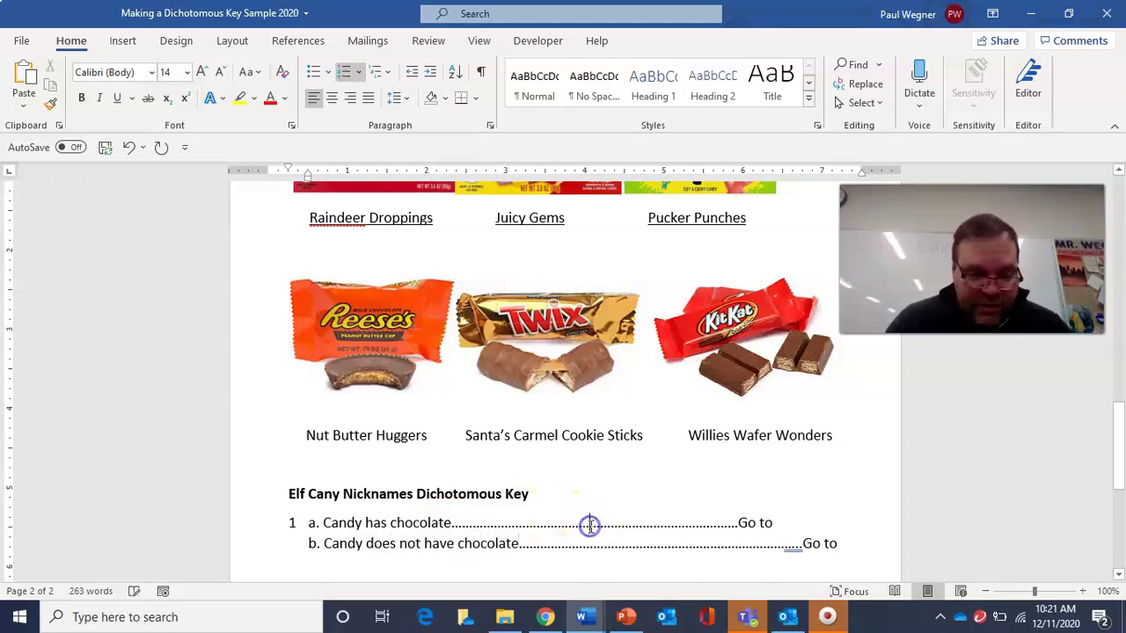
type(".......")
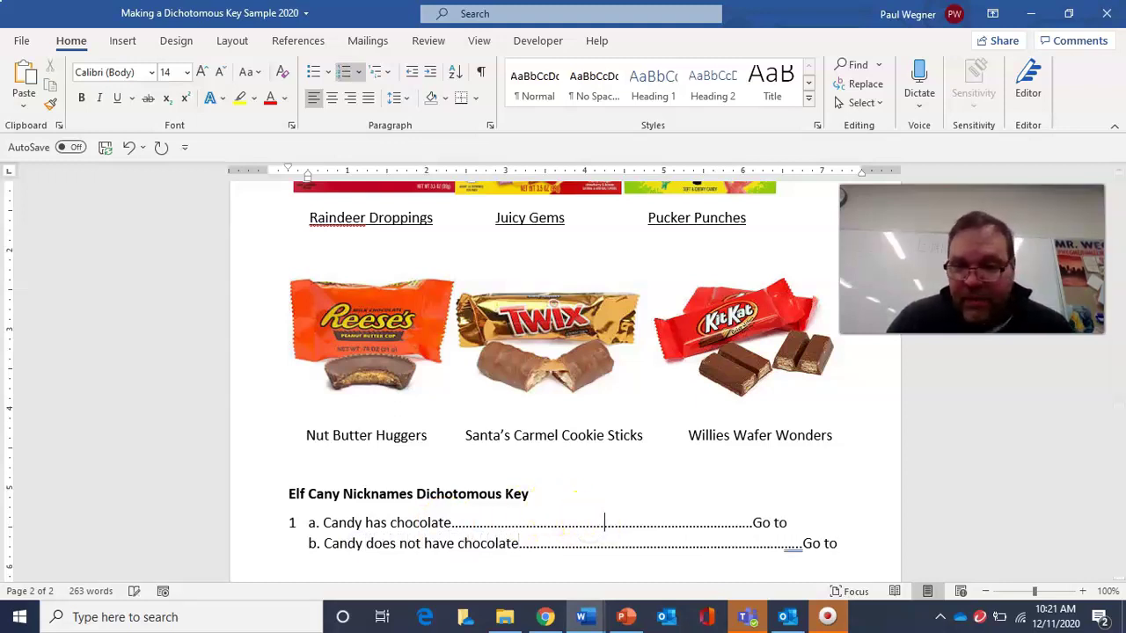
type(".......")
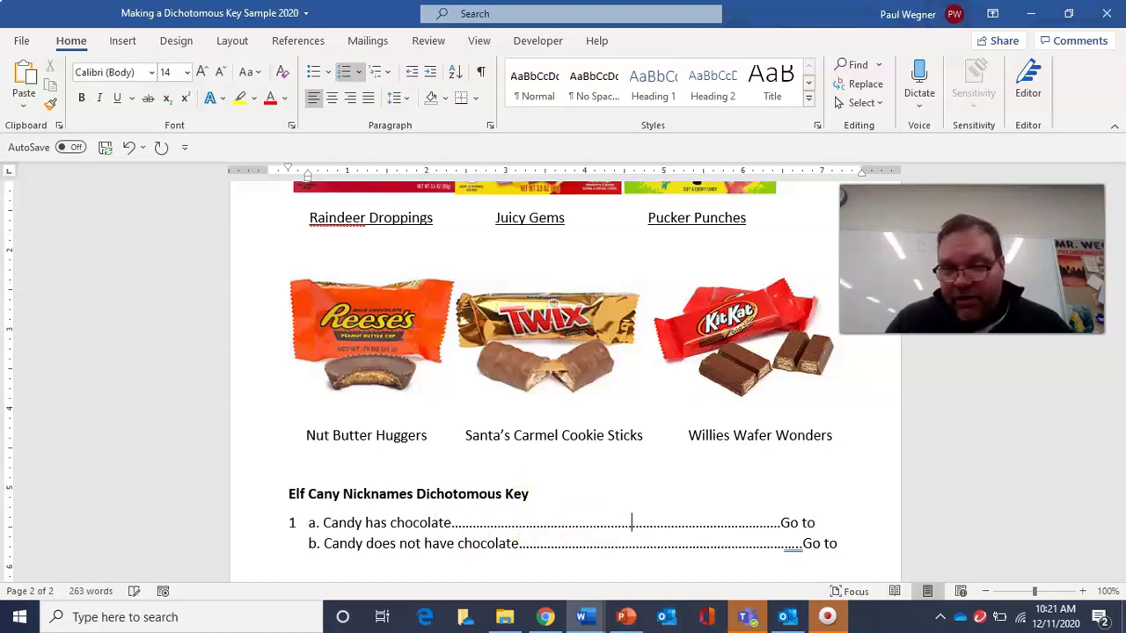
key("Down")
key("BackSpace")
key("BackSpace")
key("BackSpace")
key("BackSpace")
key("BackSpace")
key("BackSpace")
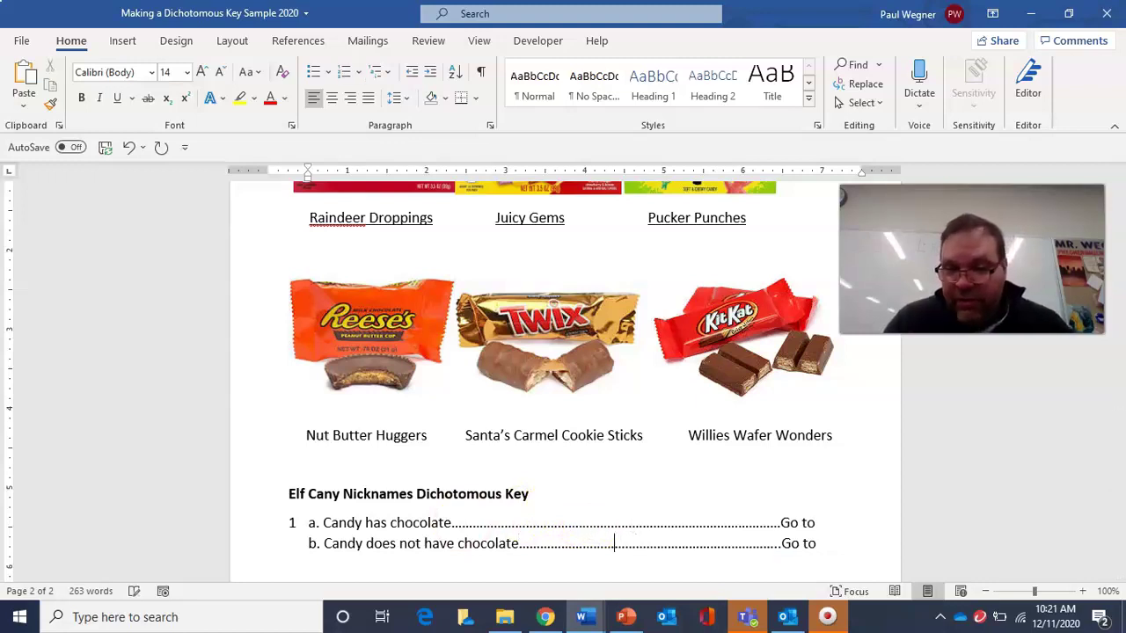
left_click(823, 523)
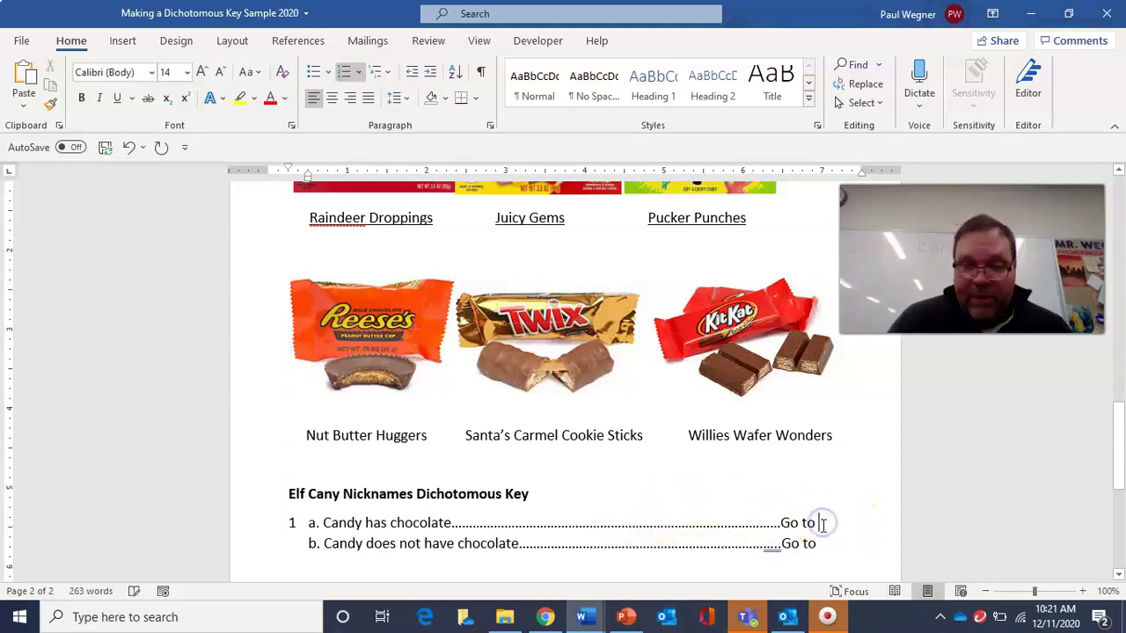
type("2")
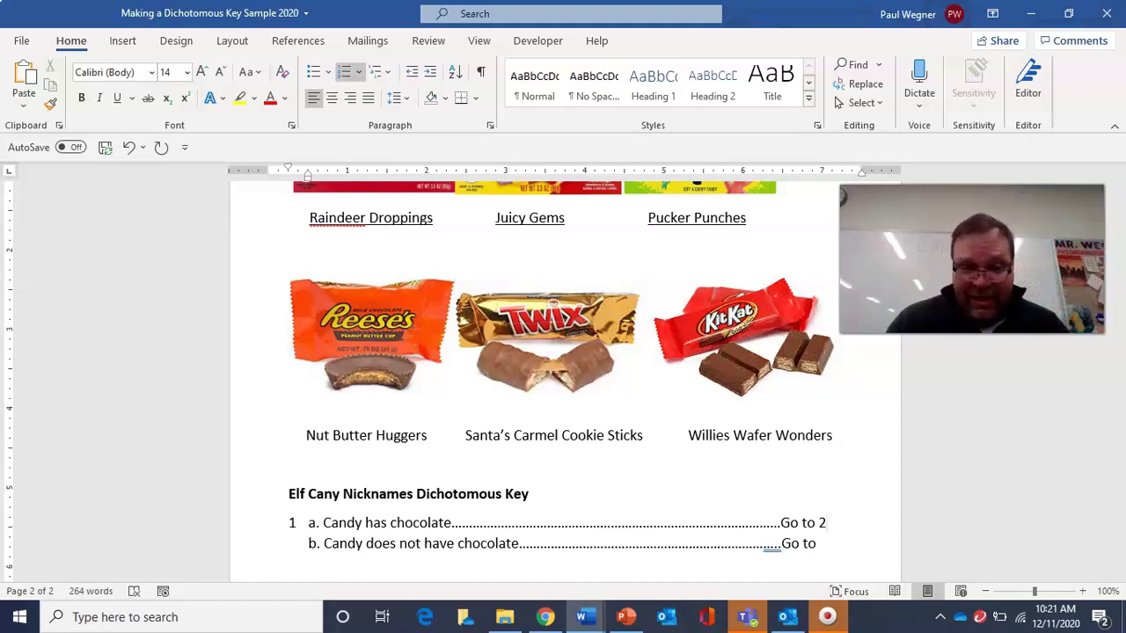
Step: Add 'has peanut butter' with a dot leader after Candy on line 2a
key("Down")
key("Down")
key("Down")
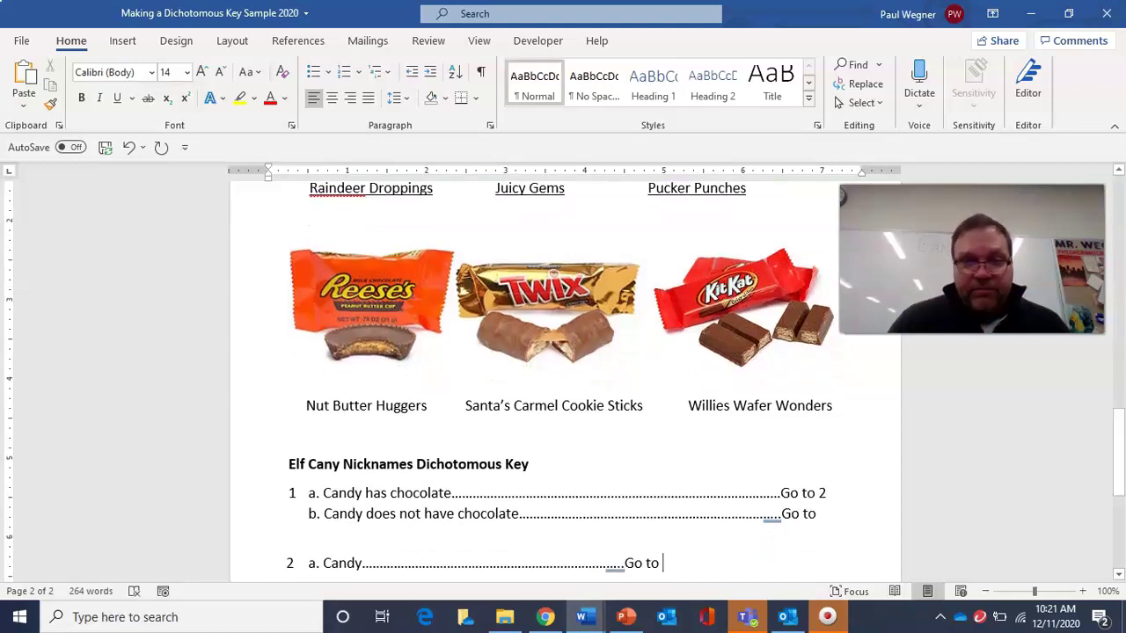
key("Down")
key("Down")
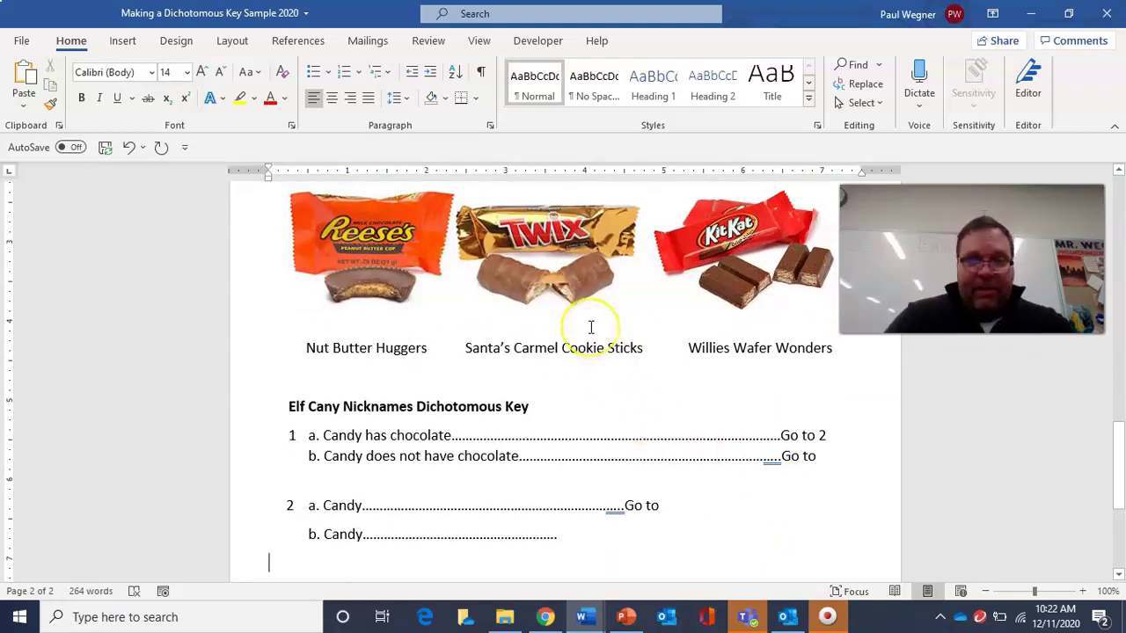
left_click(362, 506)
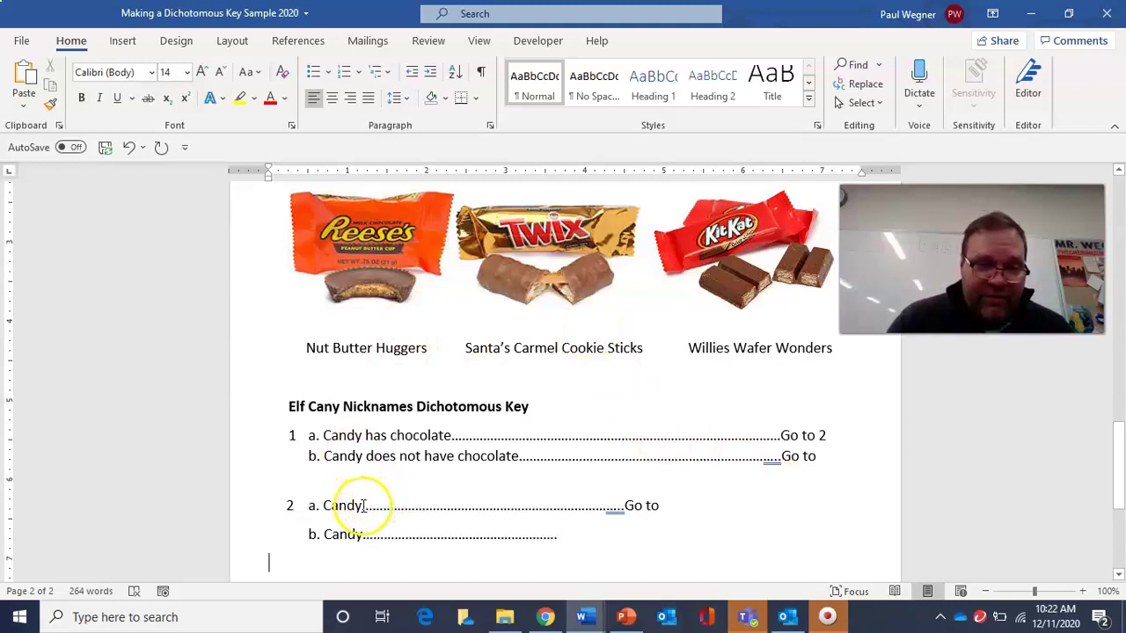
type("has ")
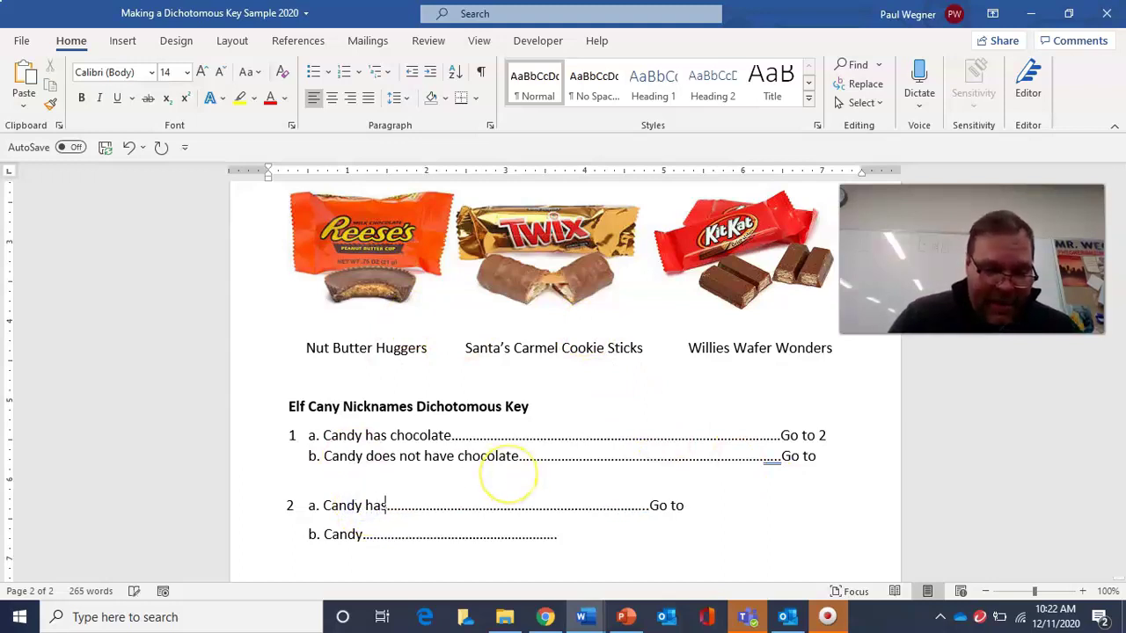
type("peanut b")
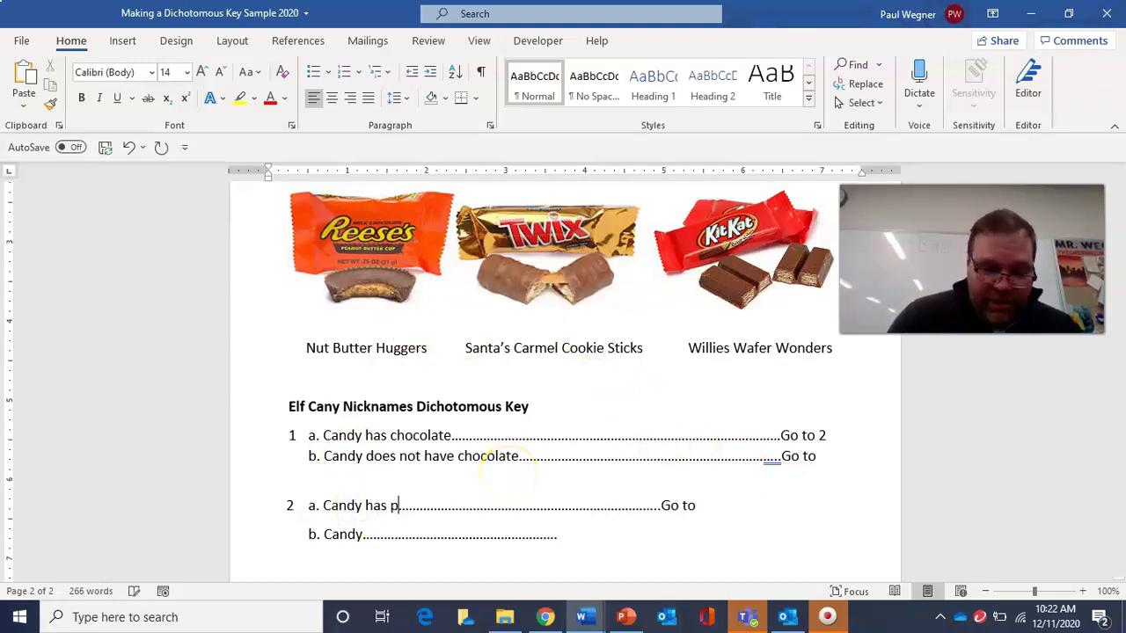
type("utter")
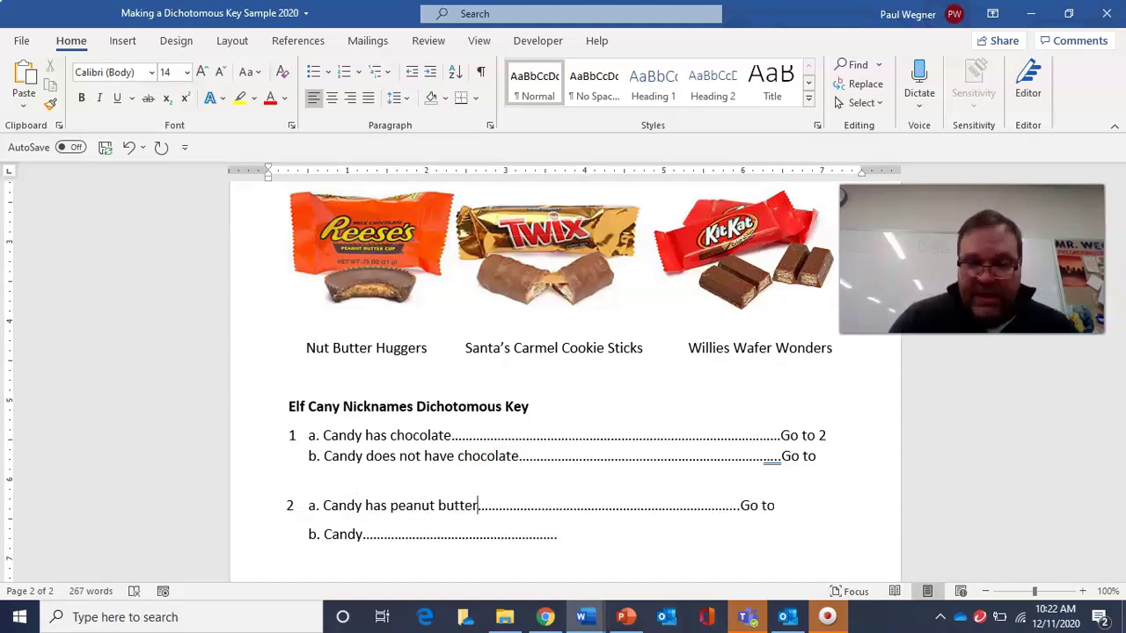
type("...........")
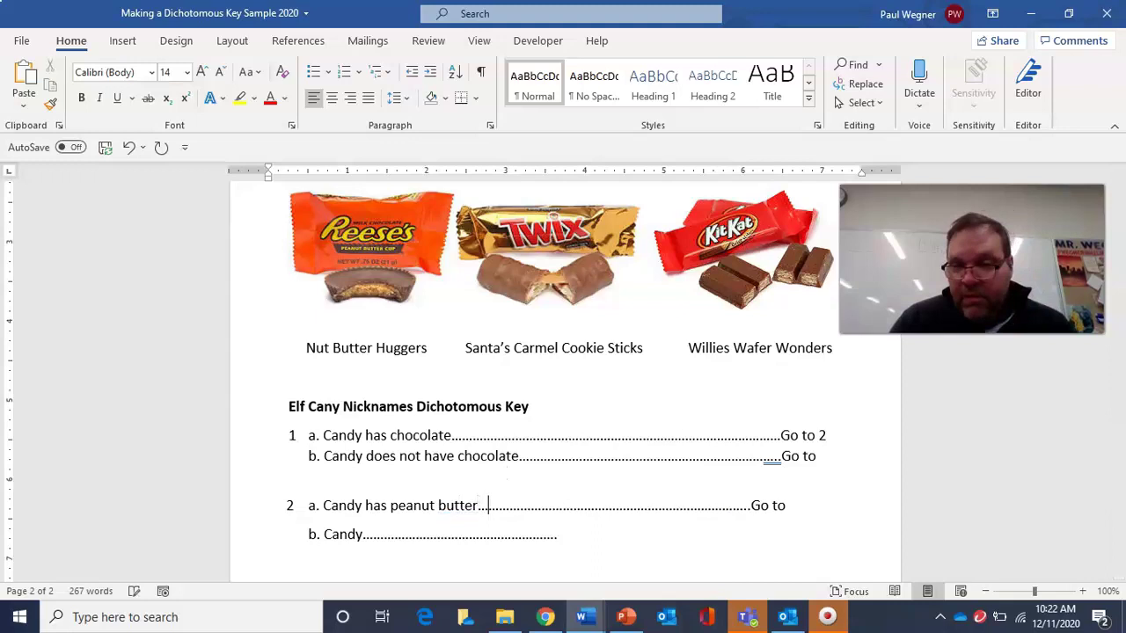
type(".....")
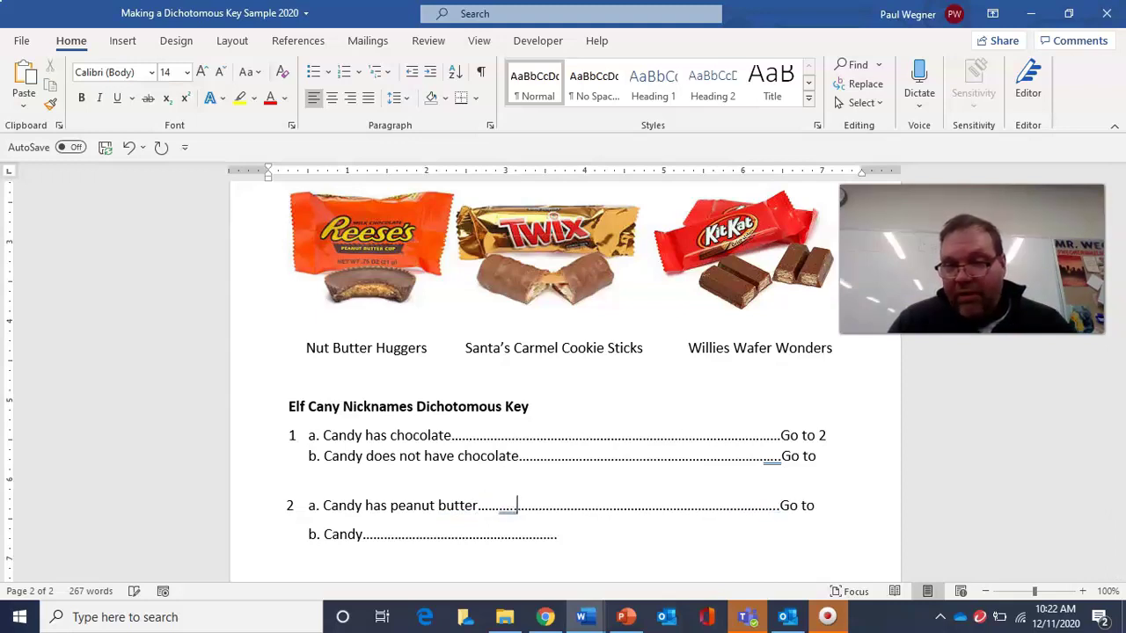
type(".")
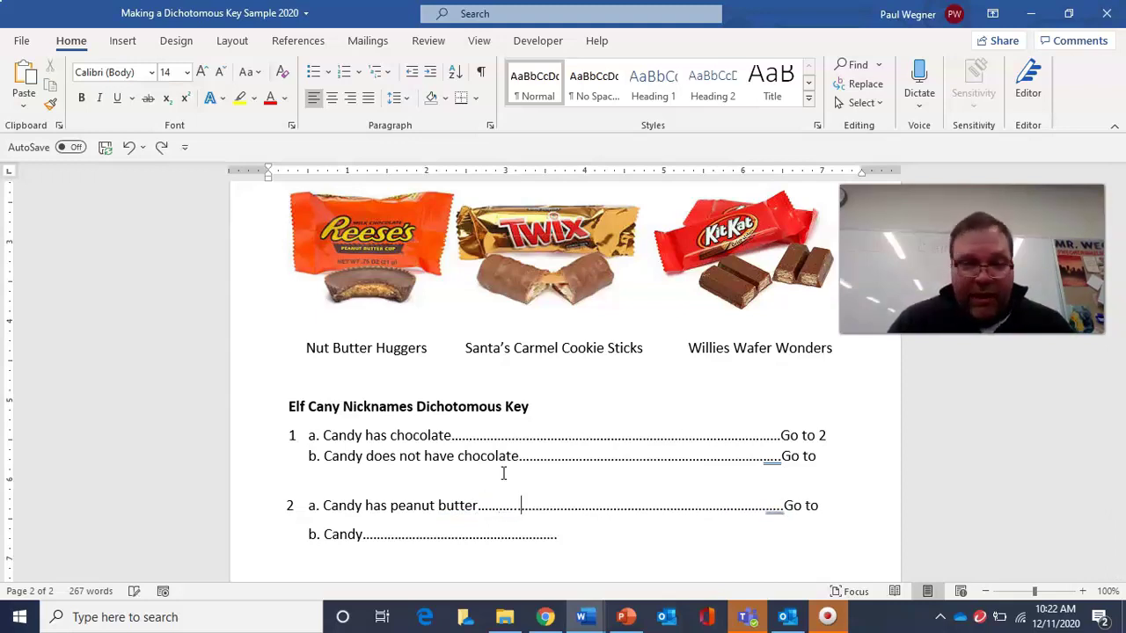
Step: Add 'does not have peanut butter' to line 2b, correcting 'habe' to 'have'
left_click(360, 537)
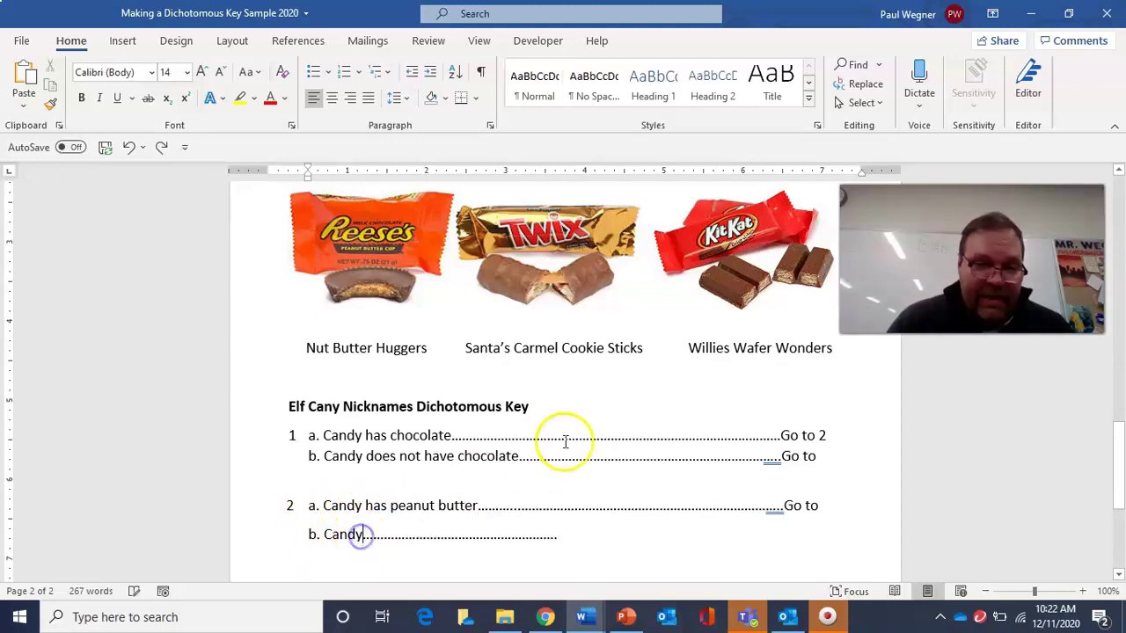
type("does not h")
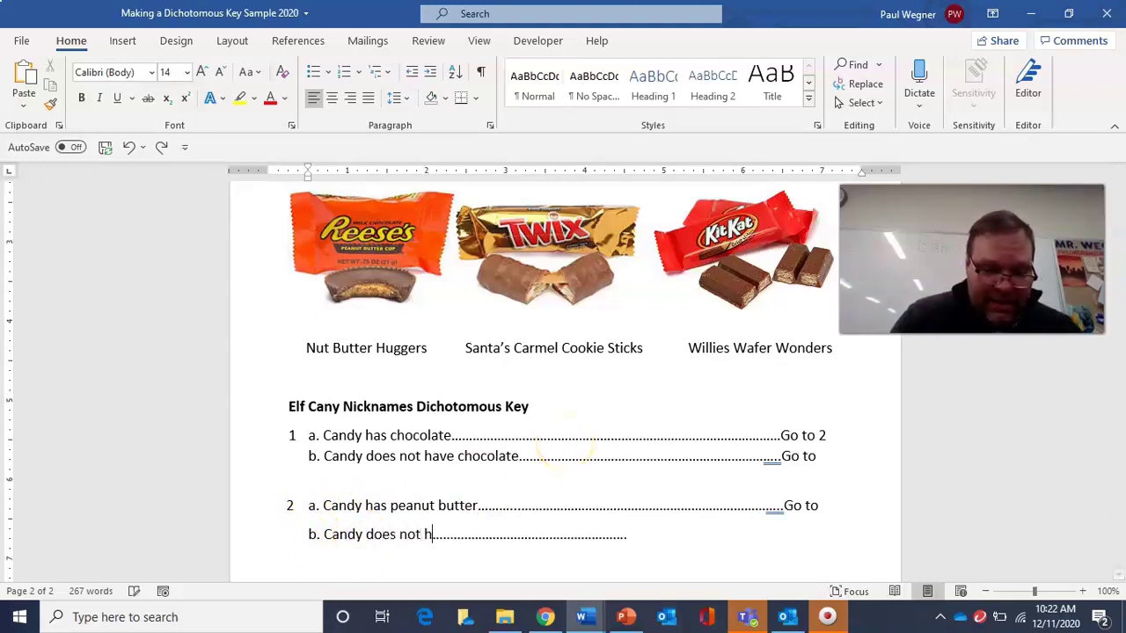
type("abe peanut butter")
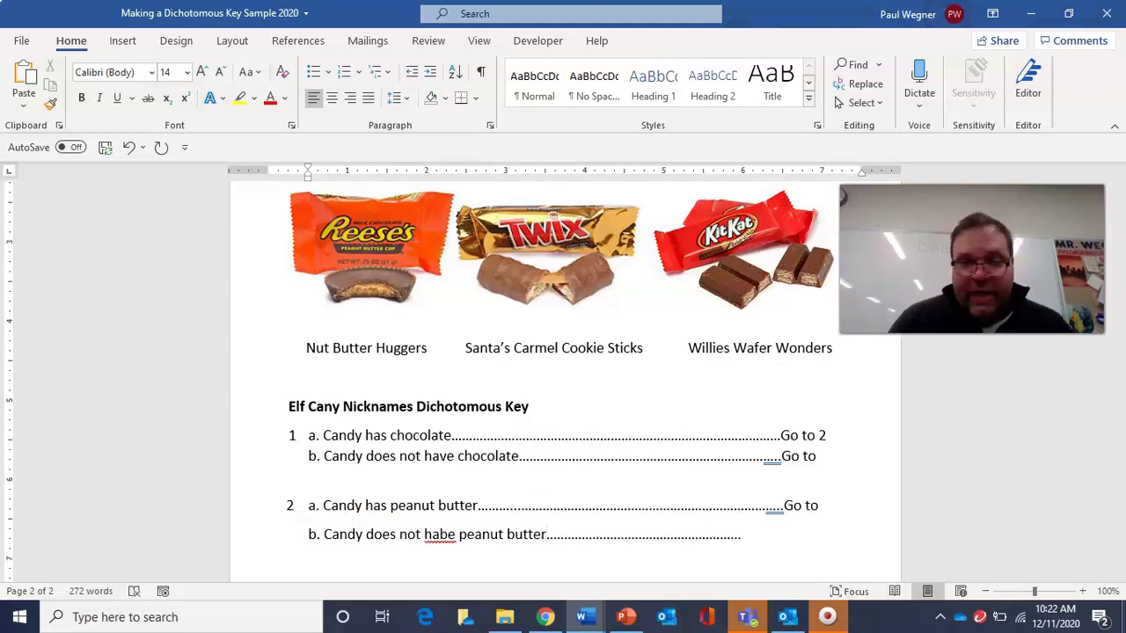
left_click(507, 534)
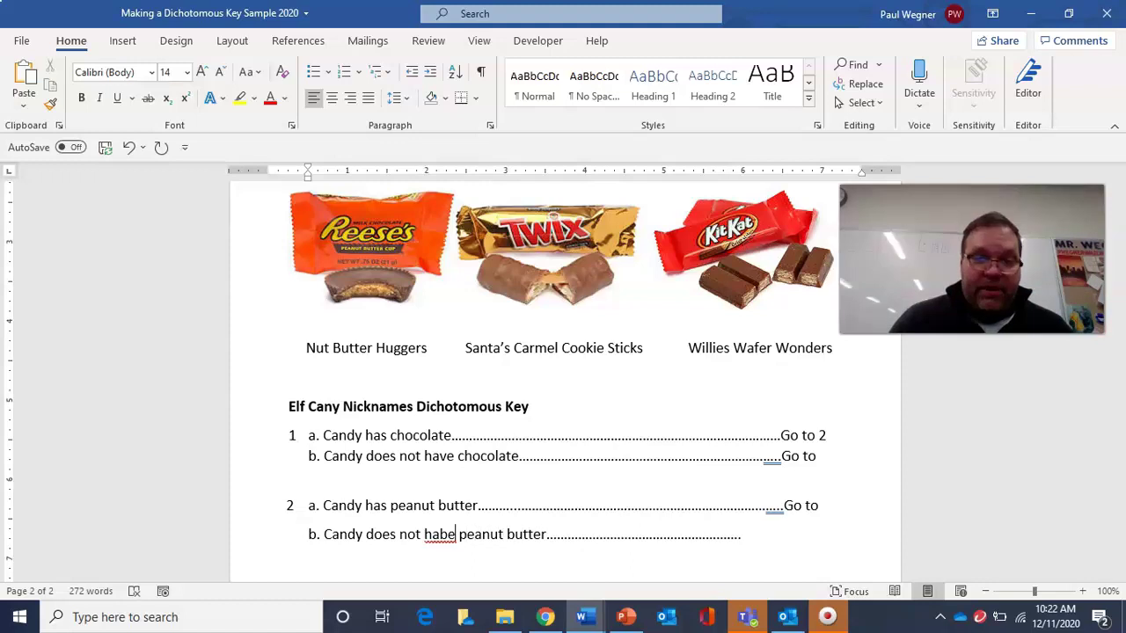
key("BackSpace")
type("v")
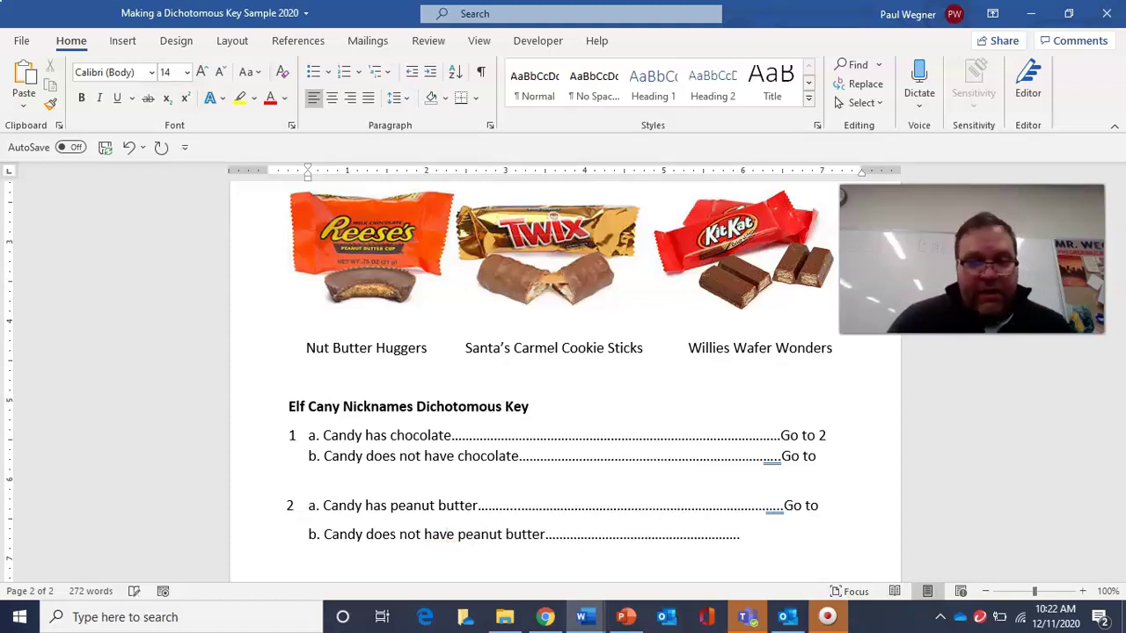
left_click(445, 505)
left_click(530, 505)
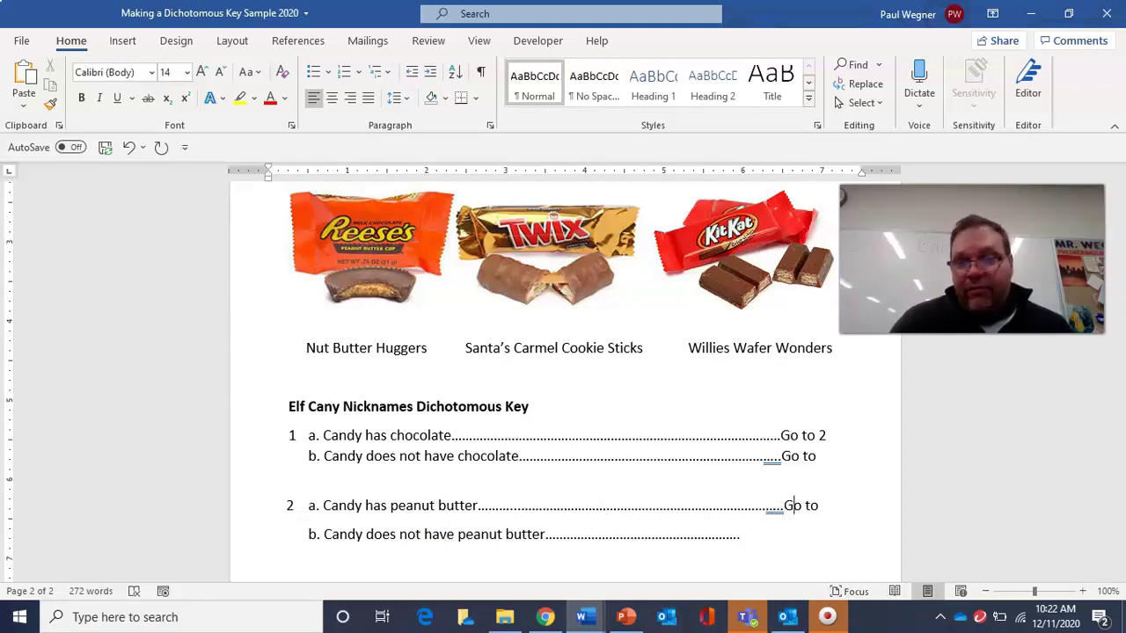
Step: Replace 'Go to' at the end of line 2a with 'Nut Butter Huggers'
key("Right")
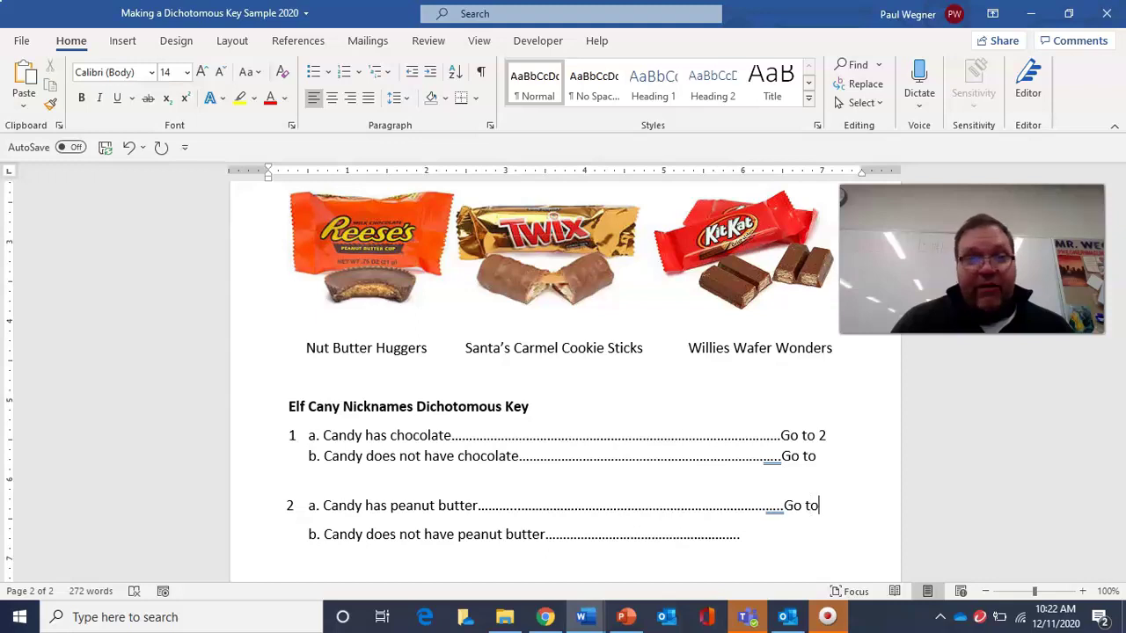
key("Right")
key("BackSpace")
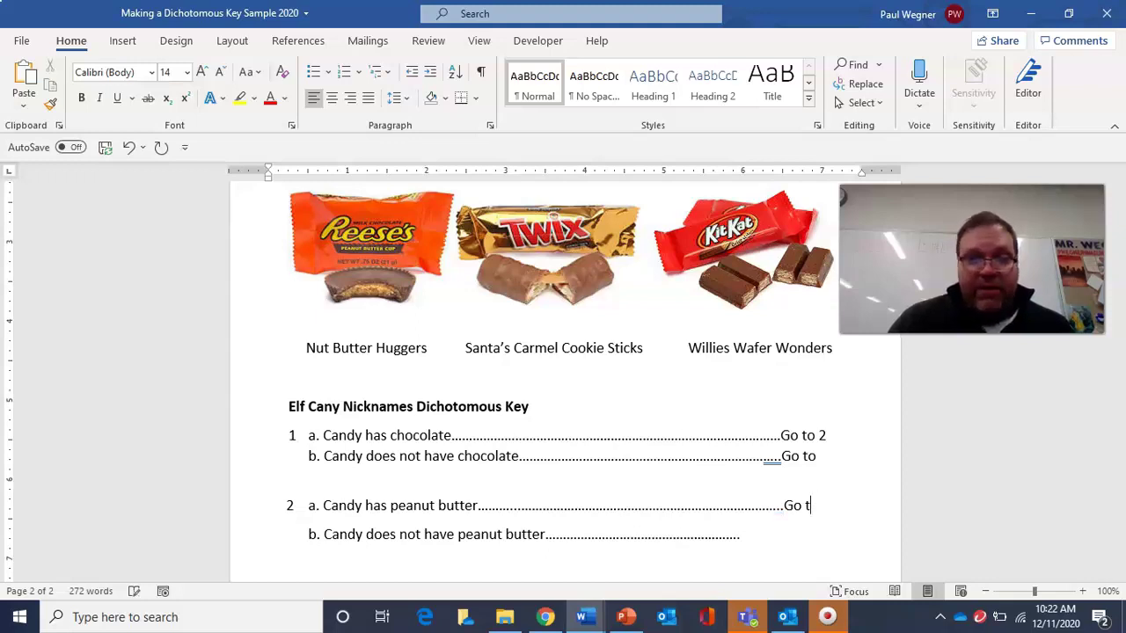
key("BackSpace")
key("BackSpace")
key("BackSpace")
key("BackSpace")
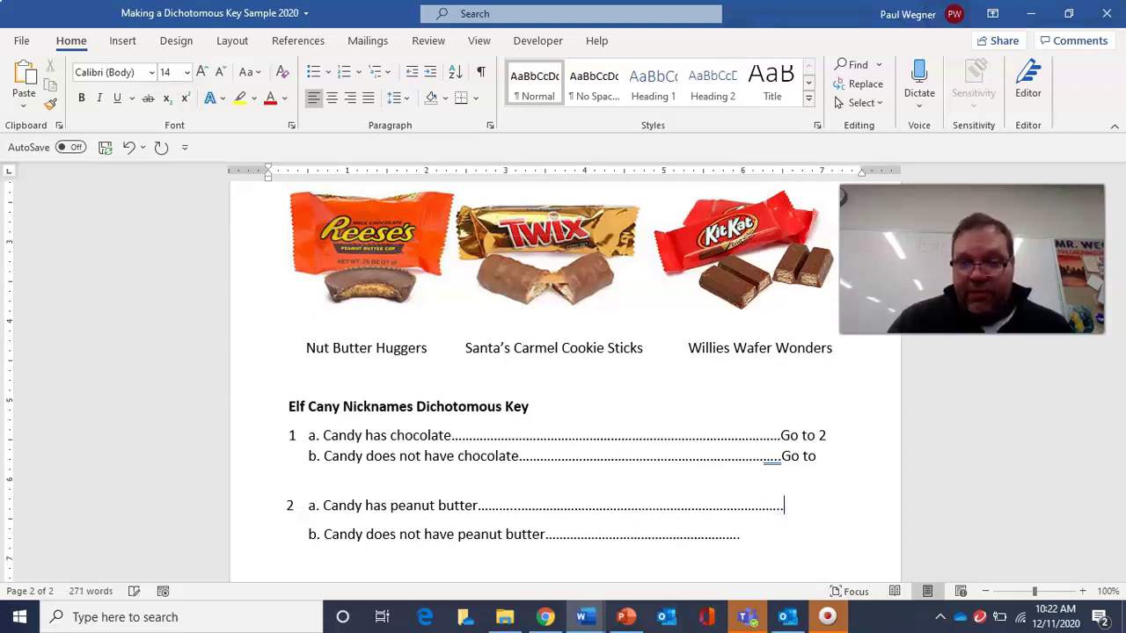
type("Nut Butter Huggers")
Step: Trim line 2a's dot leader so it fits on one line, and end line 2b with 'Go to 3'
left_click(676, 505)
key("BackSpace")
key("BackSpace")
key("BackSpace")
key("BackSpace")
key("BackSpace")
key("BackSpace")
key("BackSpace")
key("BackSpace")
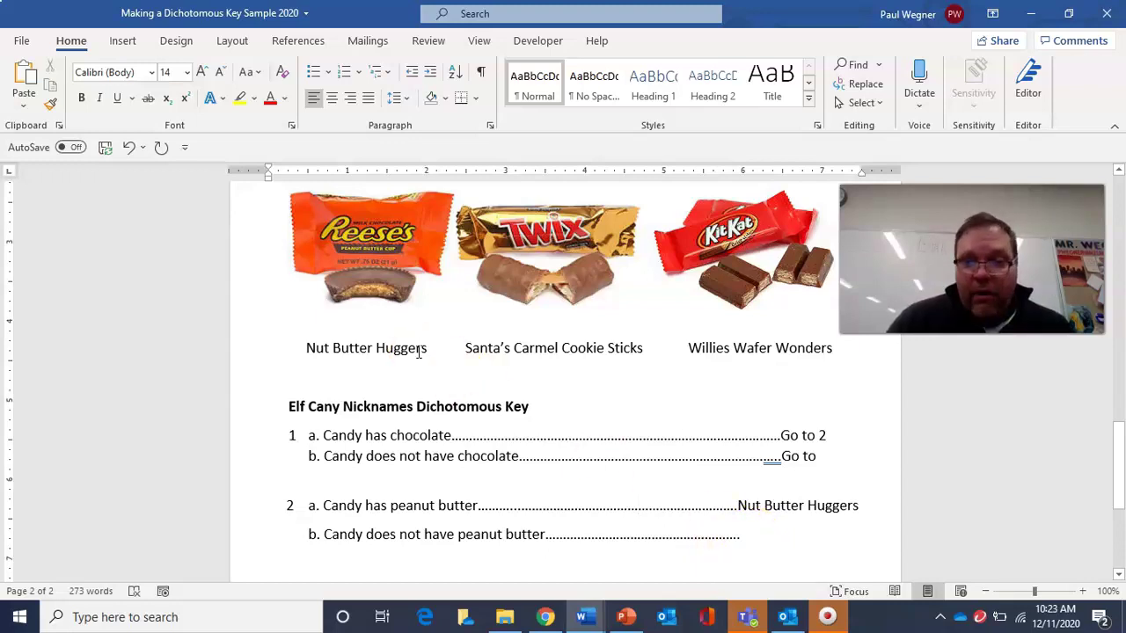
left_click(746, 536)
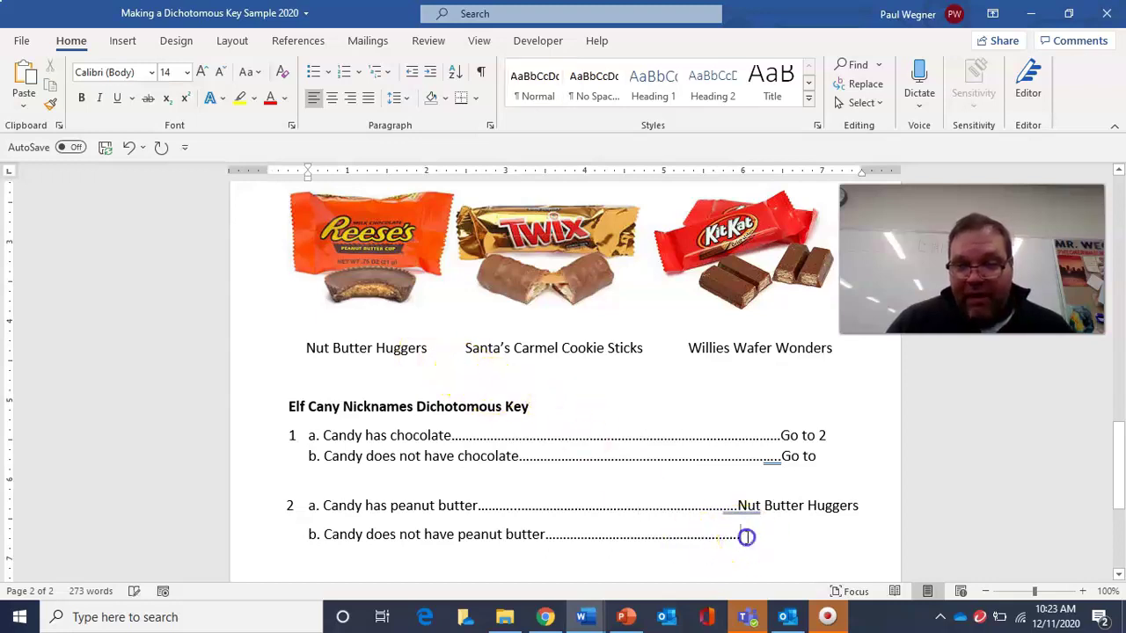
type("Go to 3")
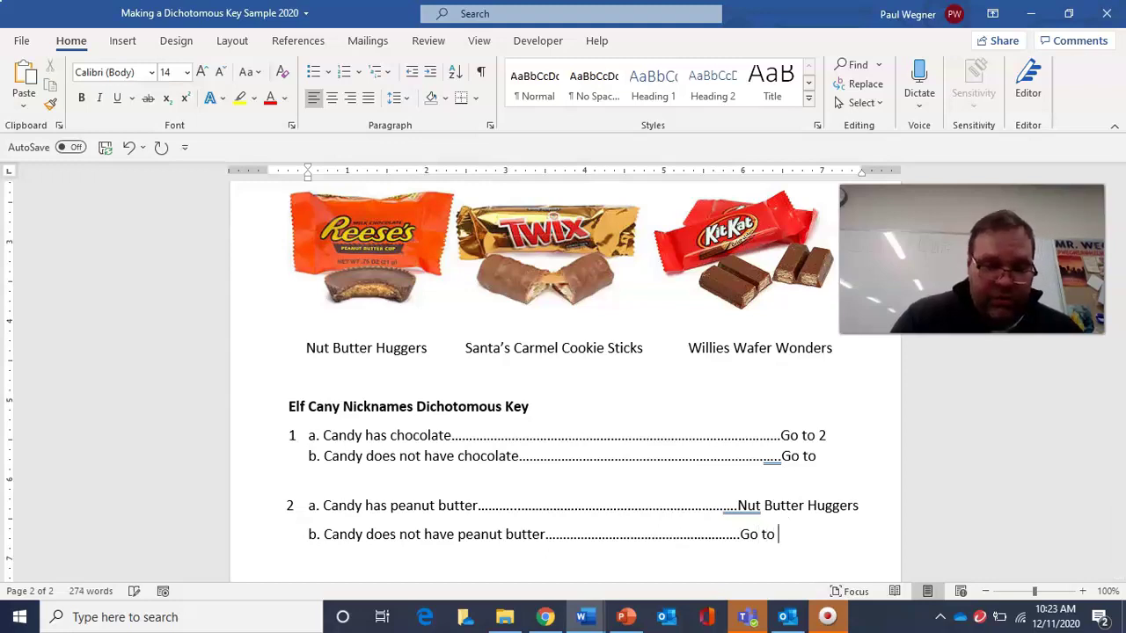